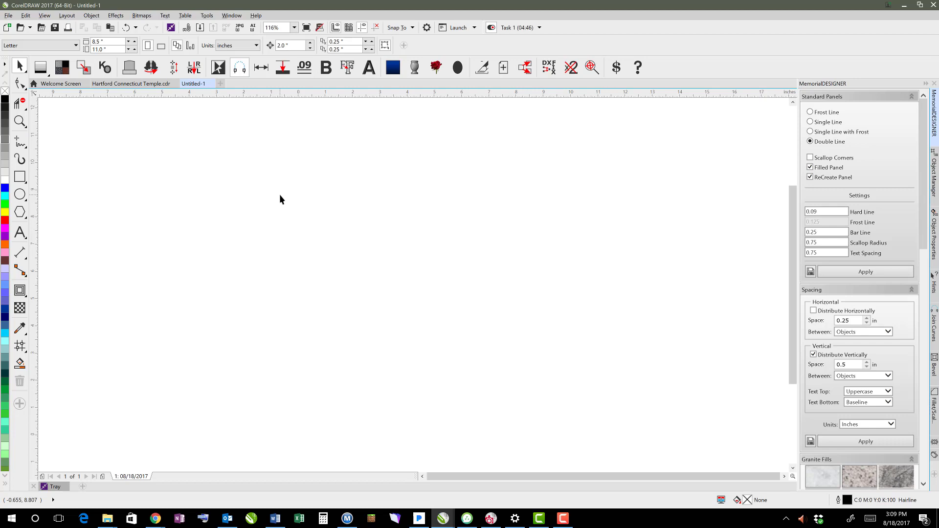
- Draw a circle about 8.8 inches in diameter and fill it with blue
left_click(24, 194)
left_click(81, 207)
left_click_drag(192, 167, 434, 339)
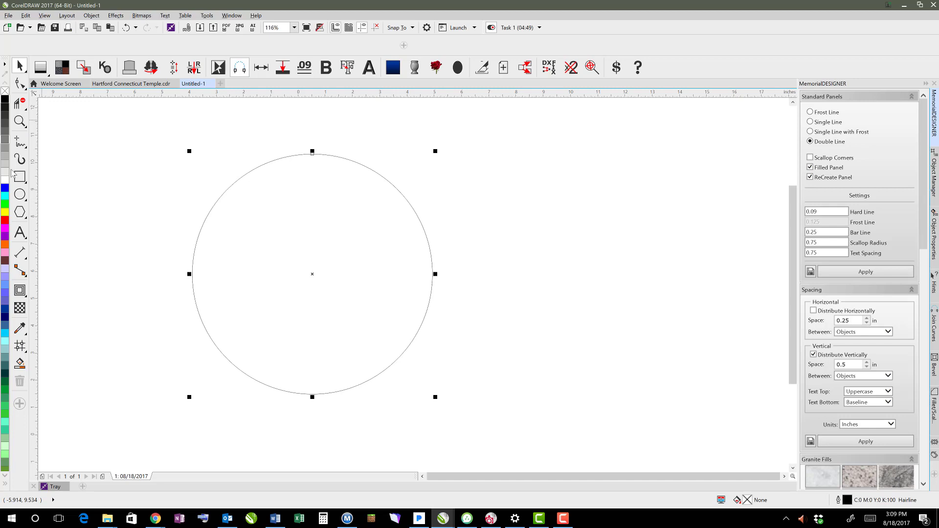
left_click(5, 188)
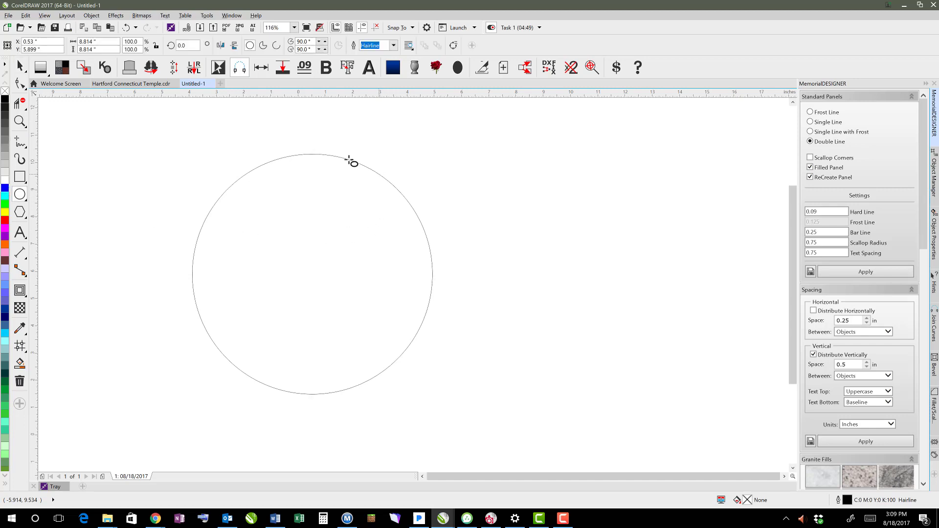
left_click(21, 67)
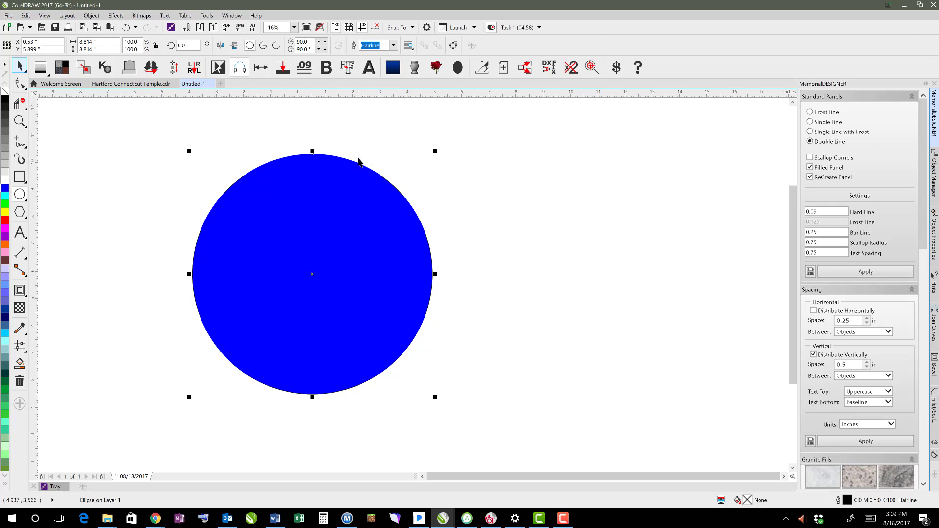
- Reshape the blue circle into an open arc from 90 to about 354 degrees, leaving the gap at its upper right
left_click(20, 84)
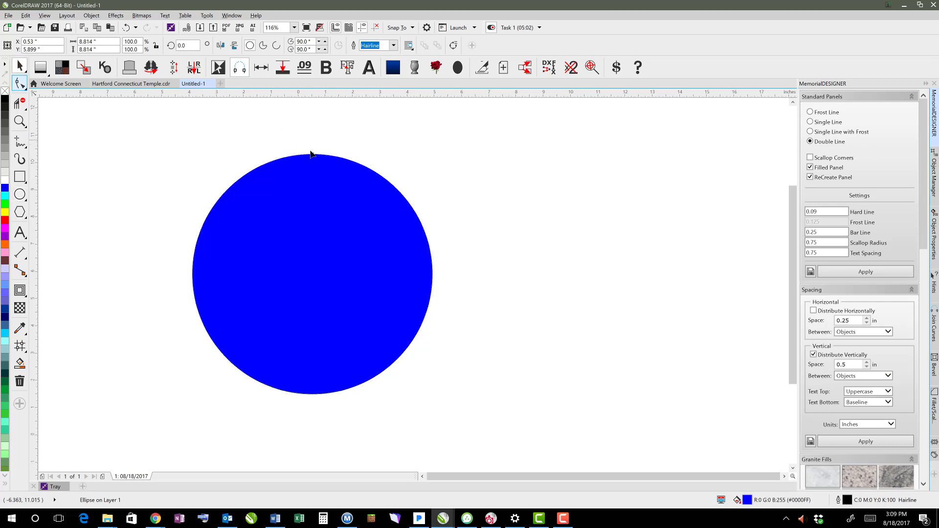
left_click_drag(318, 124, 420, 186)
left_click_drag(524, 295, 523, 295)
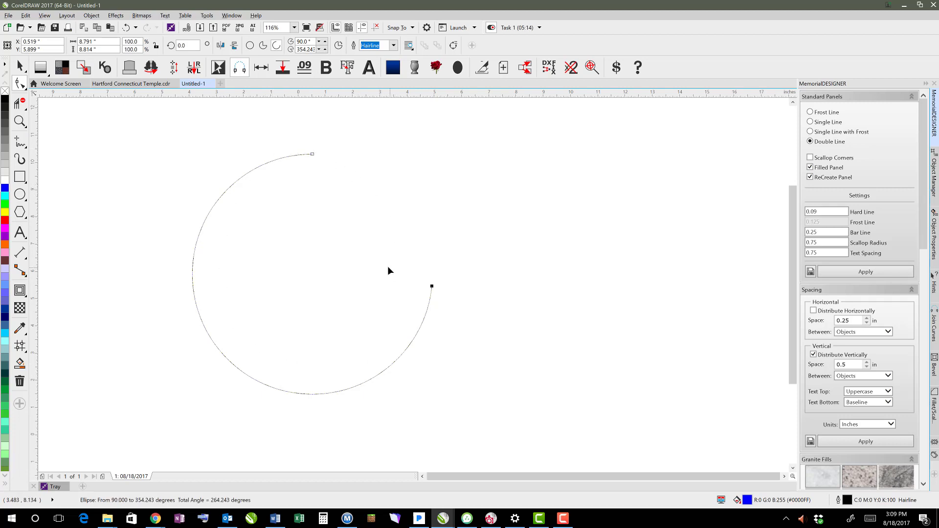
left_click(20, 67)
- Enable the Fill open curves preference in the document's general options
left_click(209, 18)
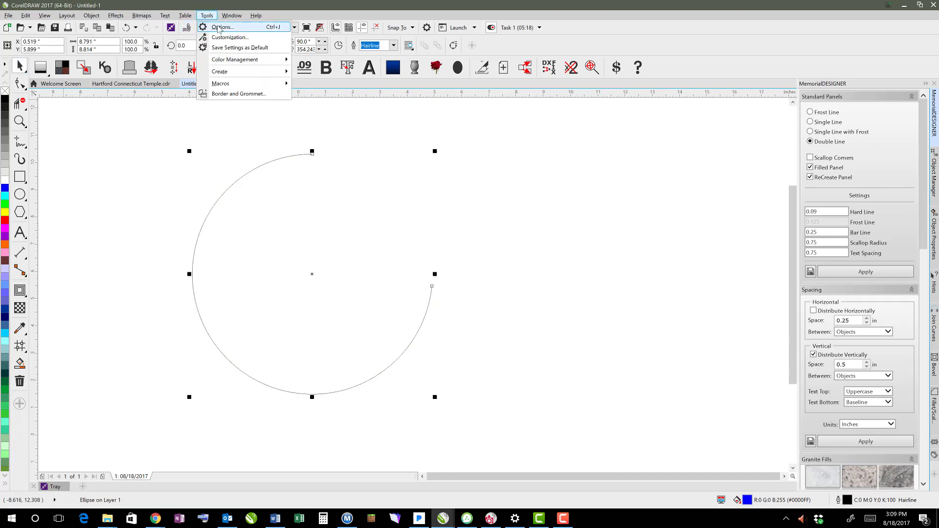
left_click(219, 28)
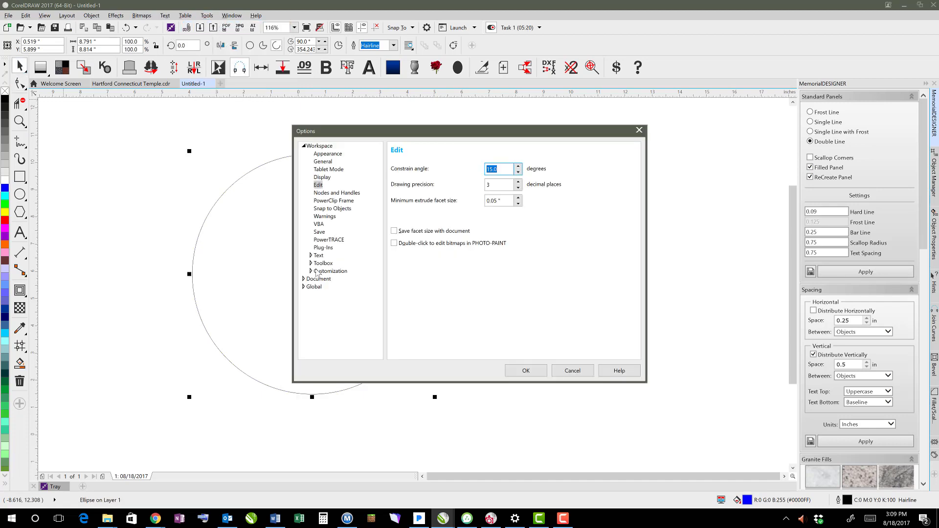
left_click(305, 280)
left_click(322, 279)
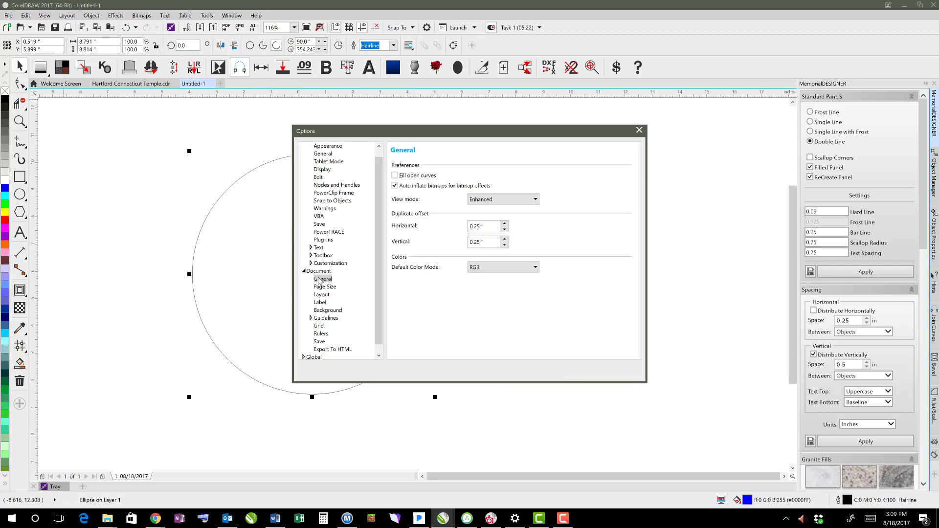
left_click(395, 176)
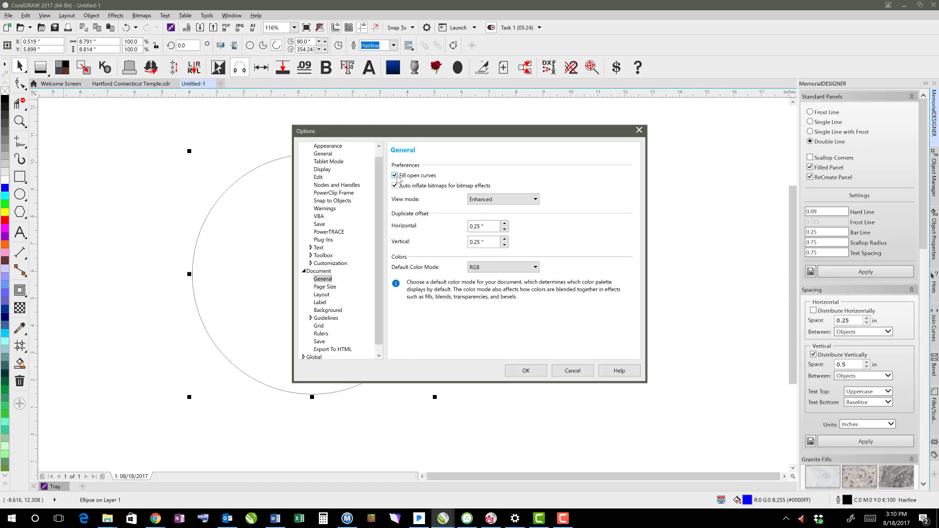
left_click(526, 371)
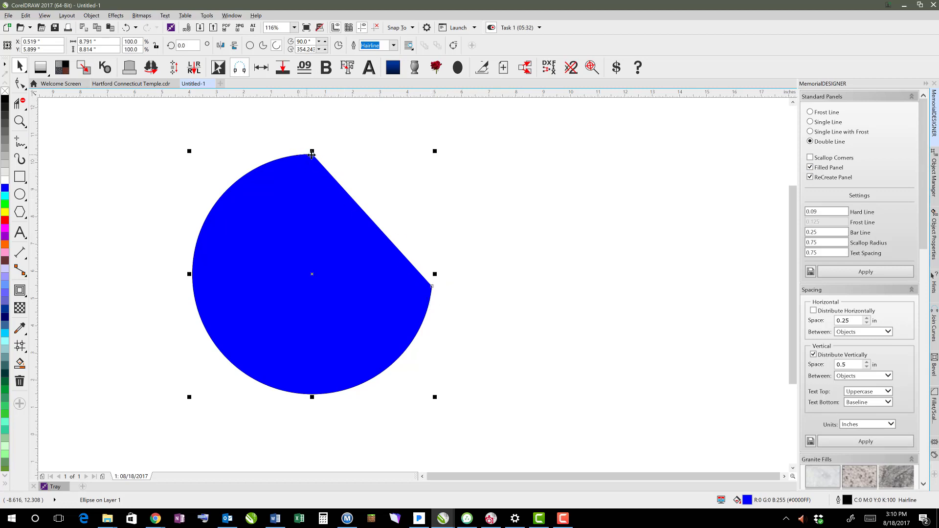
- Inspect the filled arc's upper endpoint up close, and check the shape's outline in wireframe view
left_click(20, 121)
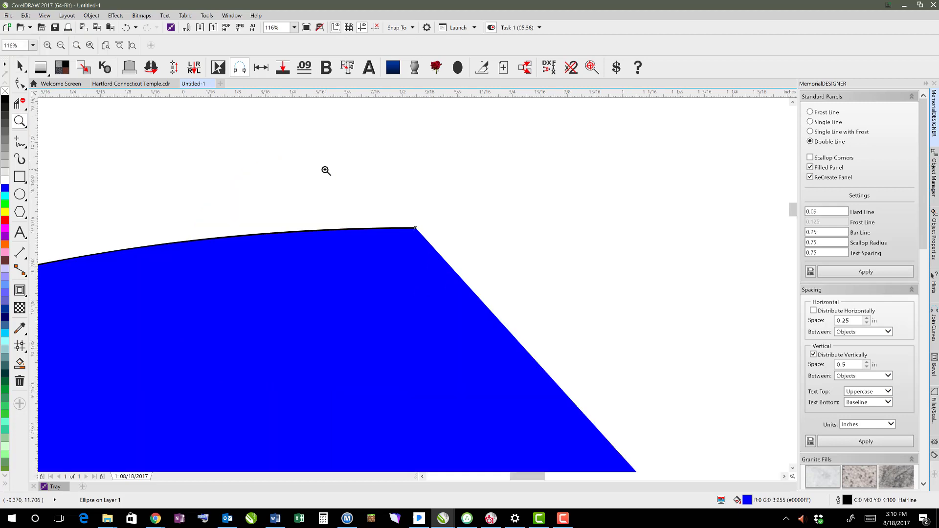
left_click_drag(396, 214, 445, 272)
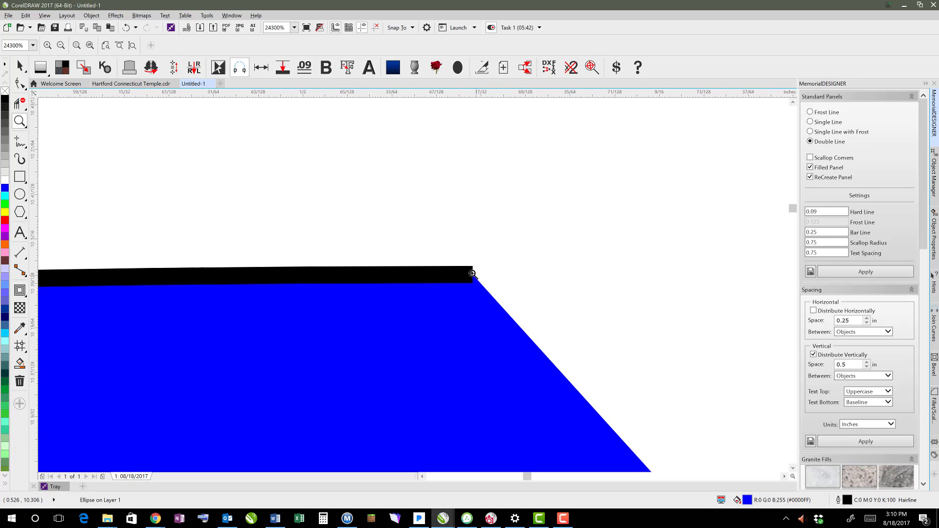
right_click(489, 311)
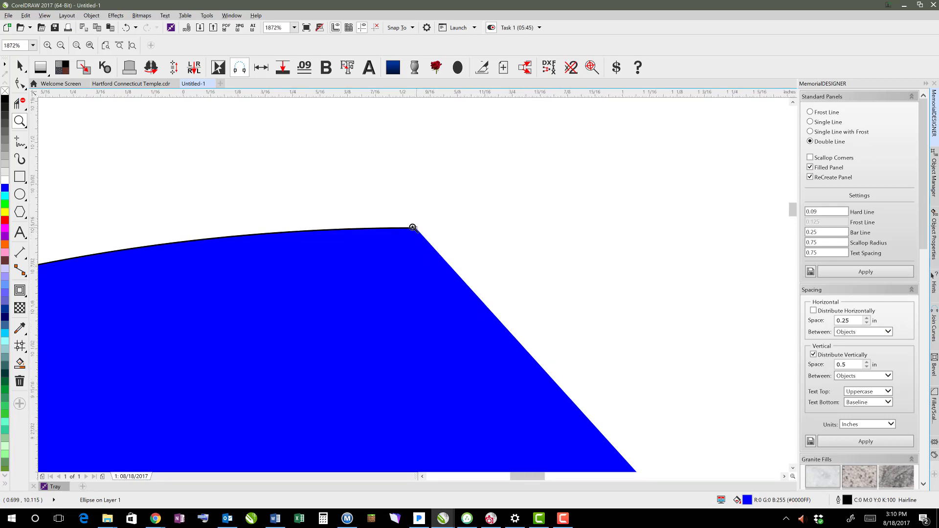
right_click(522, 329)
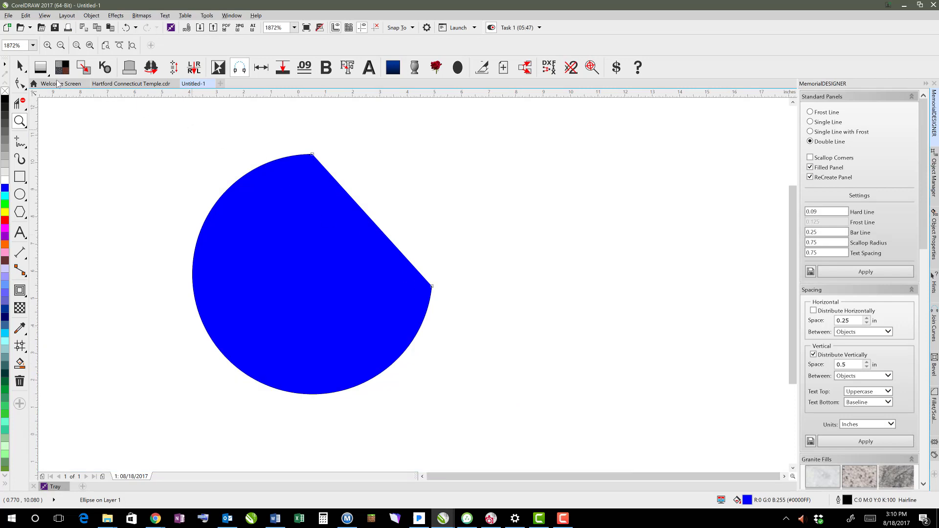
left_click(20, 66)
left_click(316, 190)
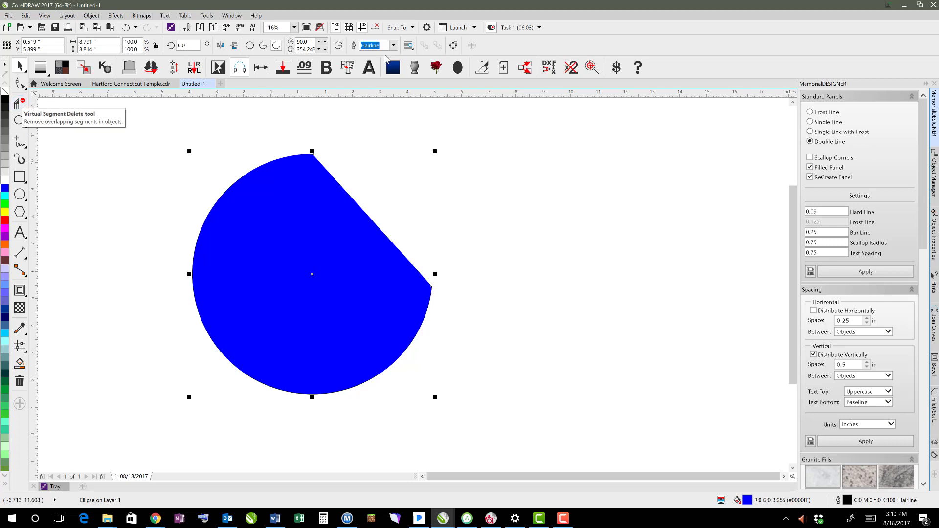
key("shift+F9")
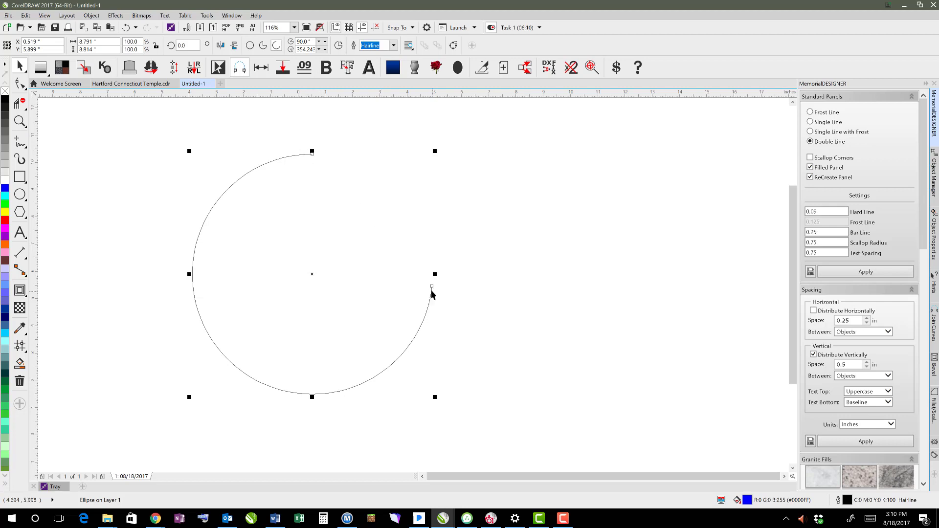
key("shift+F9")
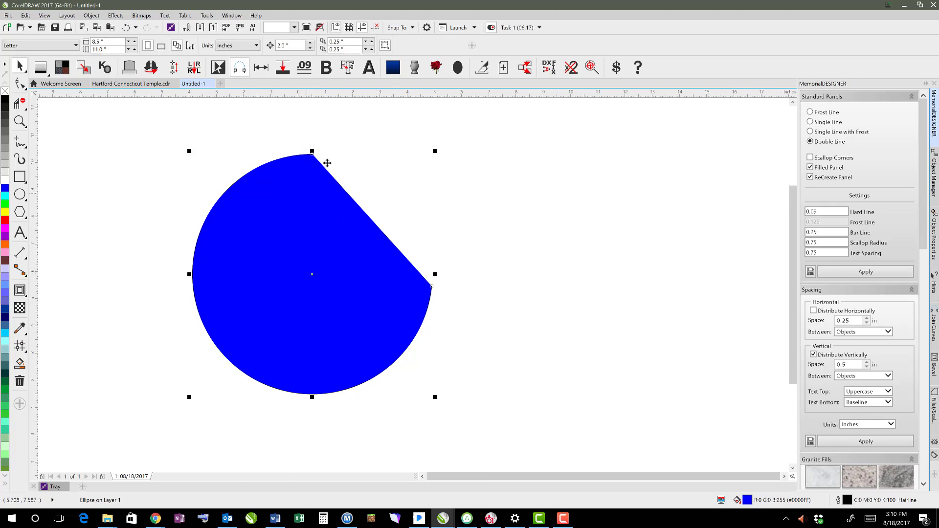
- Disable the Fill open curves preference in the document's general options
left_click(207, 15)
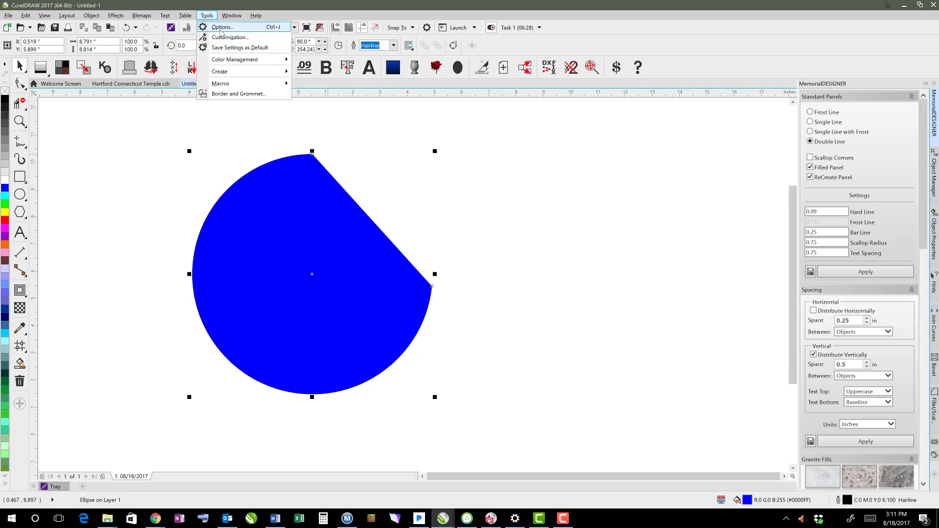
left_click(230, 47)
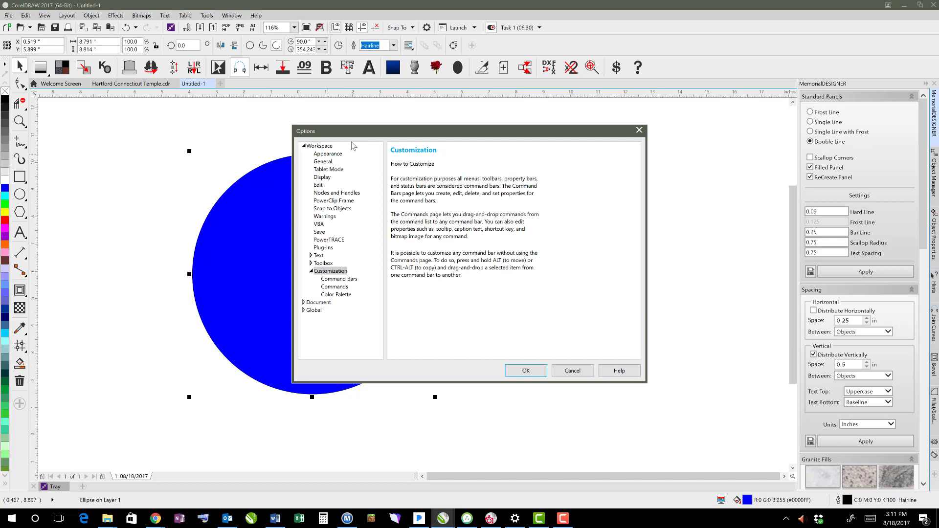
left_click(303, 302)
left_click(323, 279)
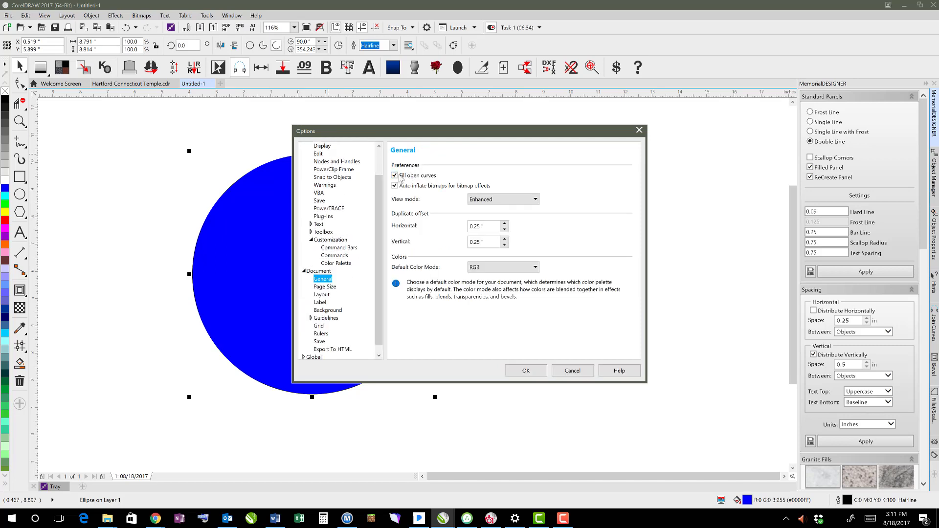
left_click(525, 370)
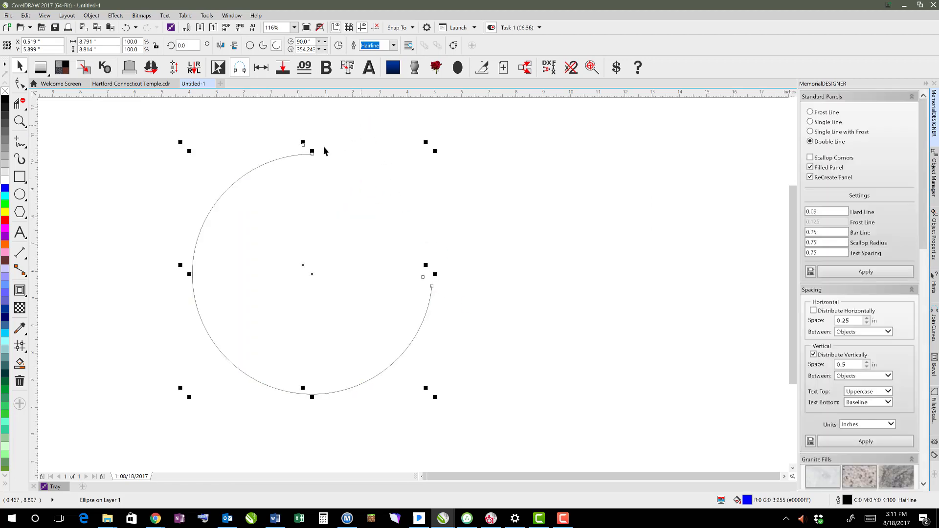
- Test selecting the open arc by its outline and from inside its unfilled area
left_click(357, 120)
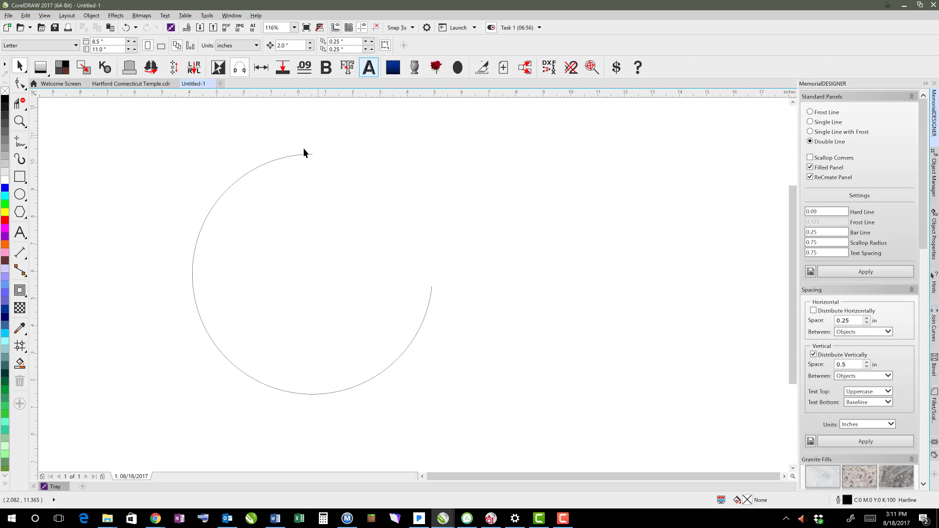
left_click(293, 155)
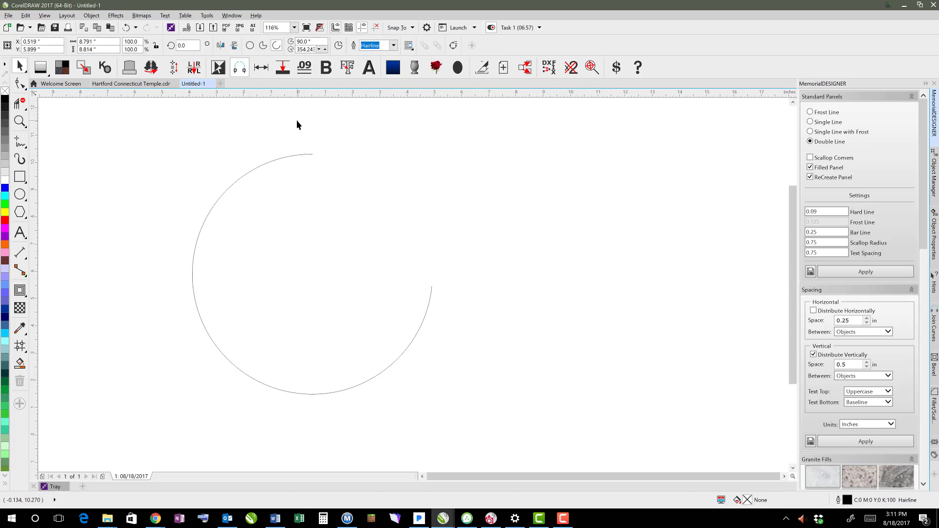
left_click(351, 216)
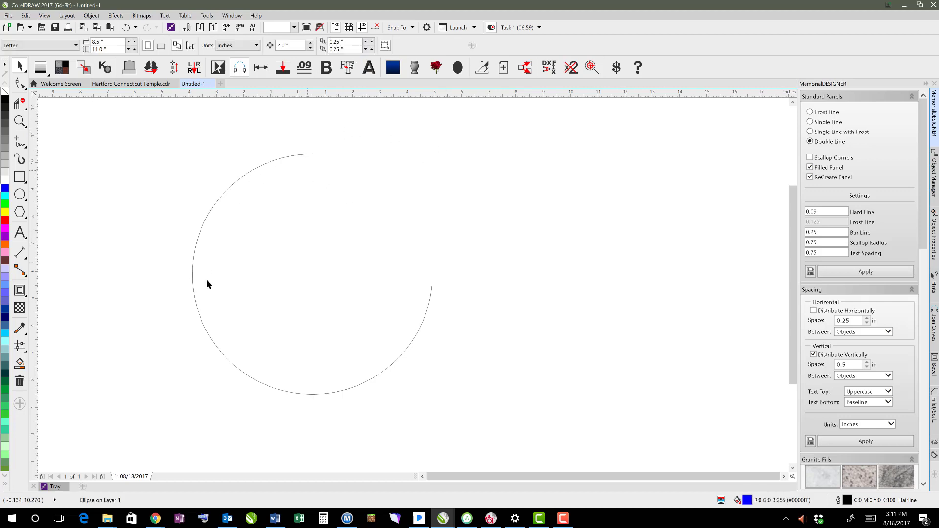
left_click(298, 264)
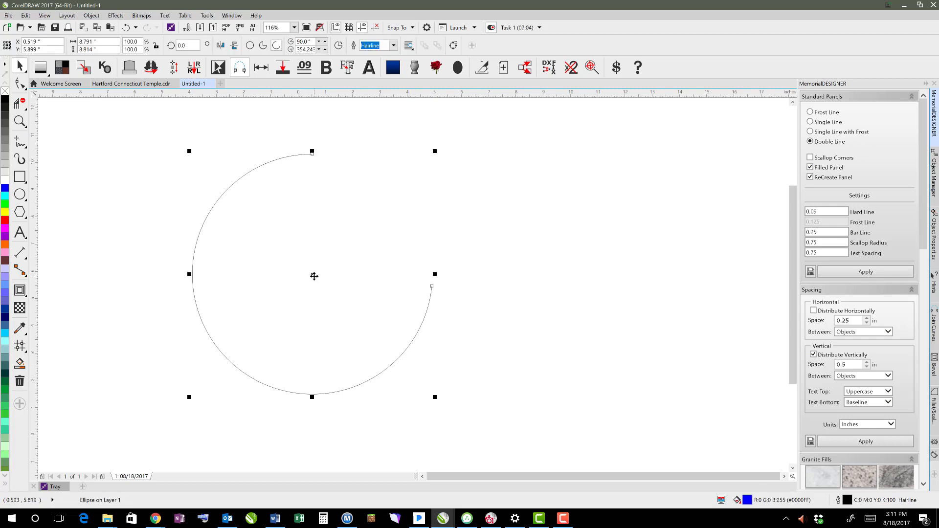
left_click(386, 128)
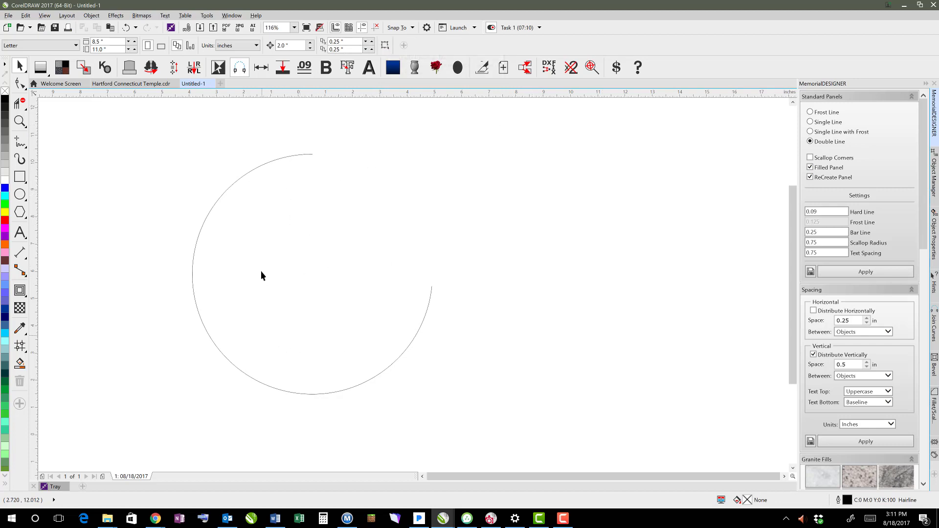
left_click(295, 155)
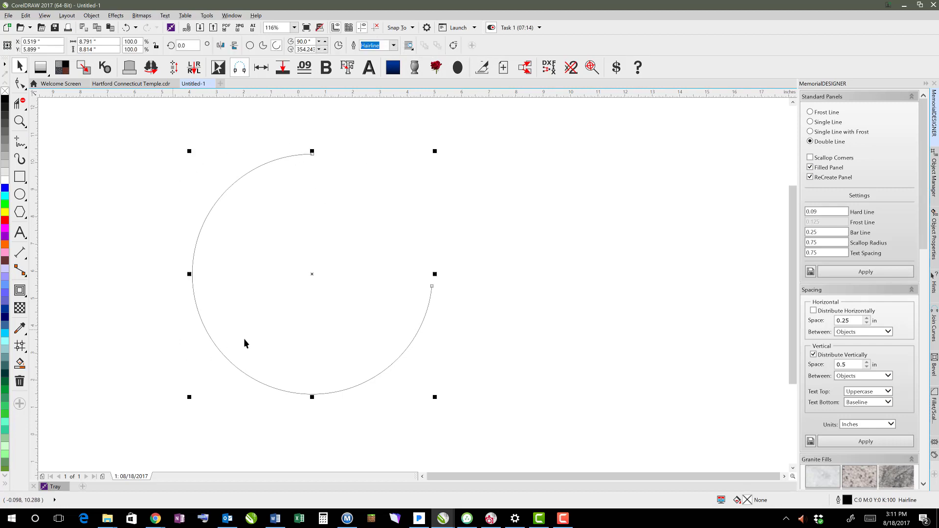
- Draw a rectangle about 8.2 by 7.3 inches beside the open arc
left_click(20, 177)
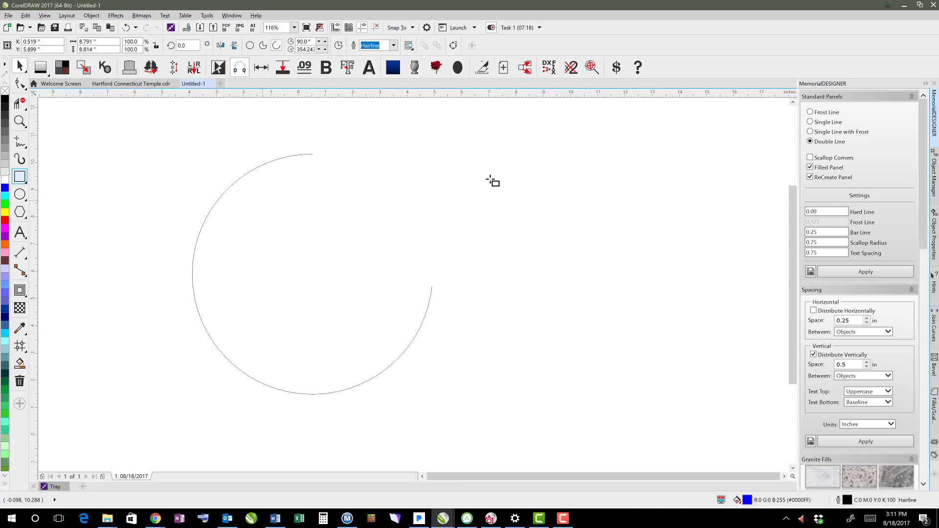
left_click_drag(490, 179, 639, 326)
left_click_drag(693, 365, 713, 378)
left_click(20, 67)
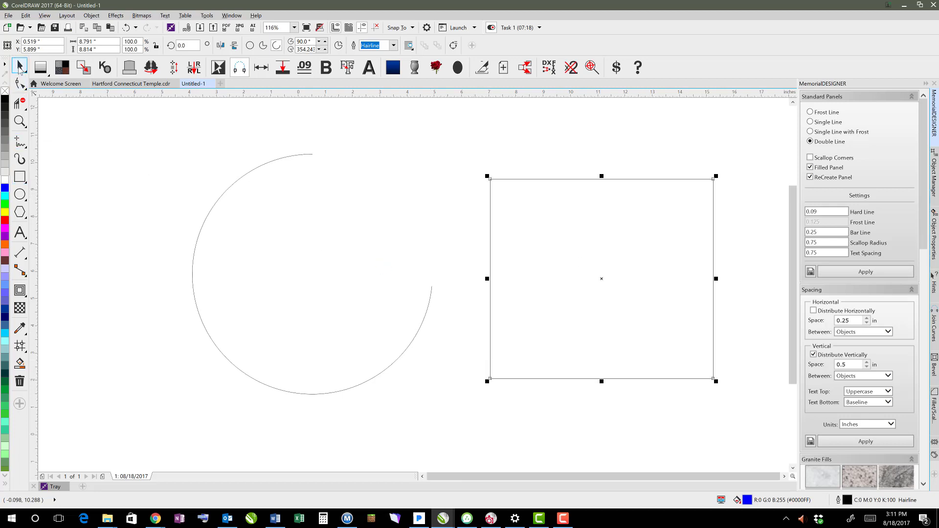
left_click(151, 150)
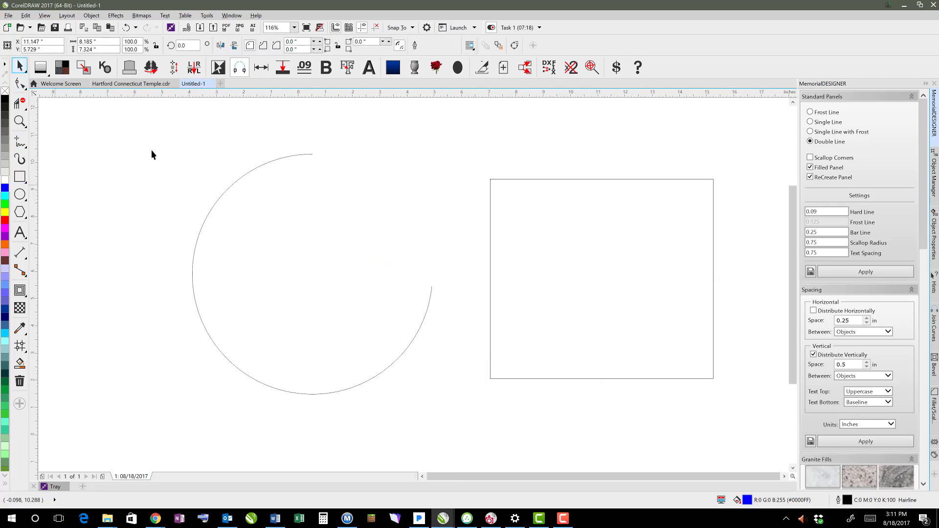
- Fill the rectangle with blue and test selecting it through its filled interior
left_click(20, 176)
left_click(494, 179)
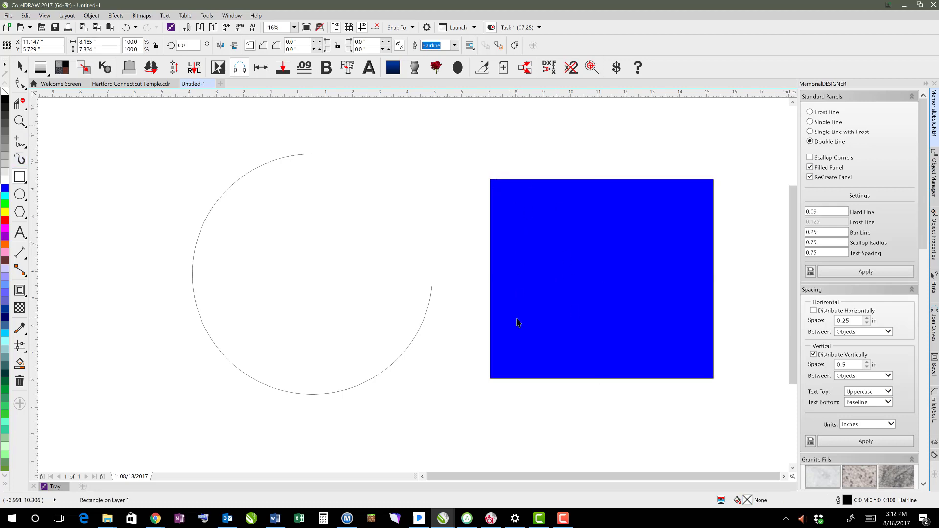
key("space")
left_click(446, 380)
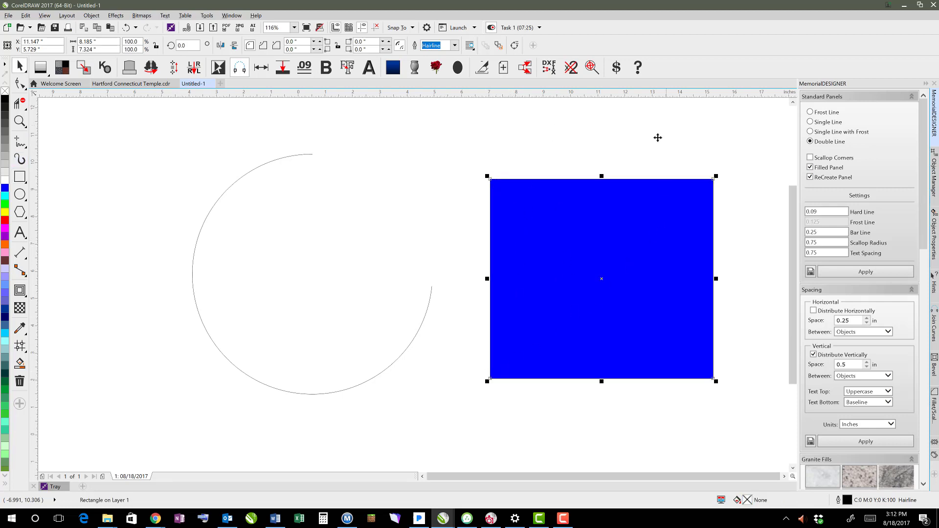
left_click(706, 191)
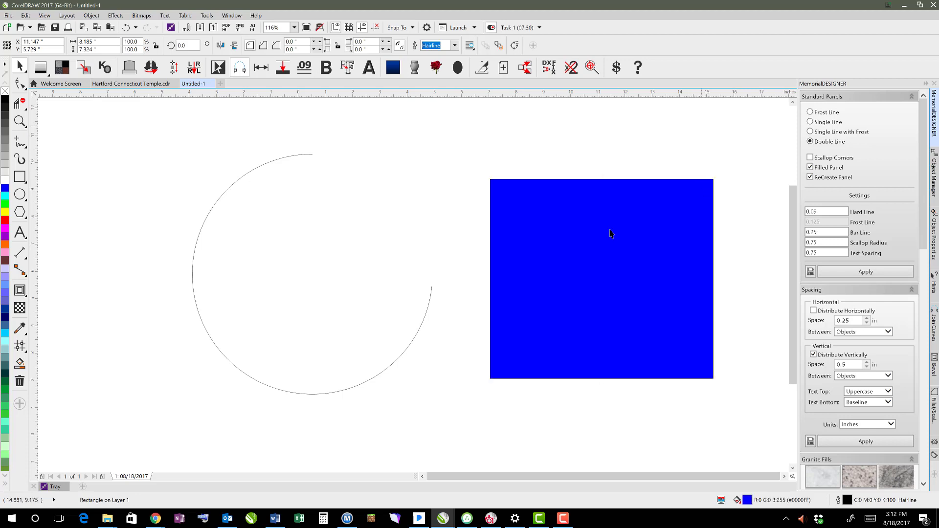
left_click(497, 382)
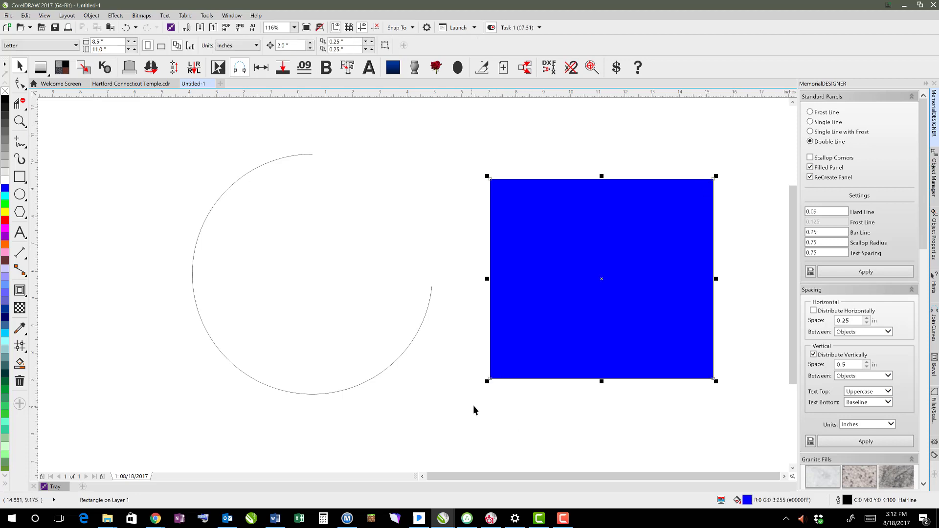
- Move the blue rectangle over the arc's open upper-right portion and select the arc by its outline
left_click_drag(514, 326, 250, 254)
left_click_drag(233, 156, 240, 159)
left_click(246, 171)
left_click(247, 171)
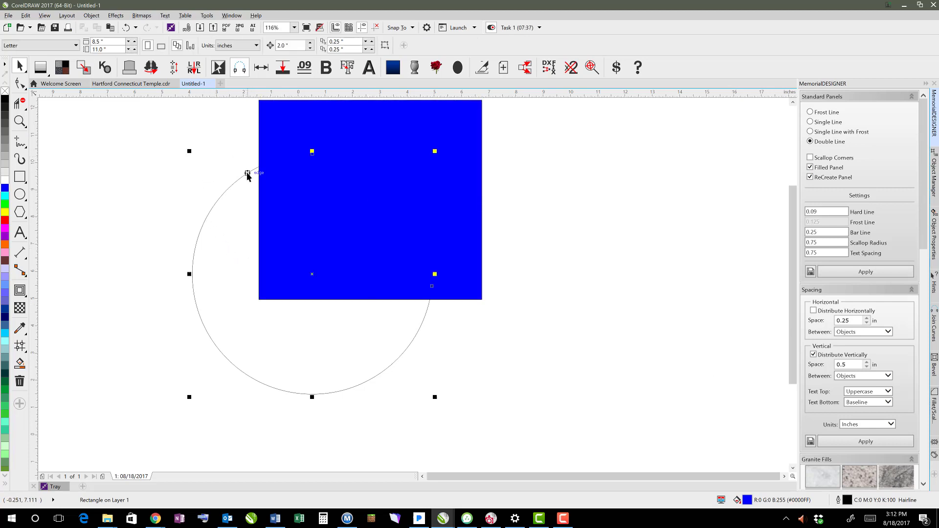
- Bring the open arc to the front of the blue rectangle and clear the selection
key("shift+Page_Up")
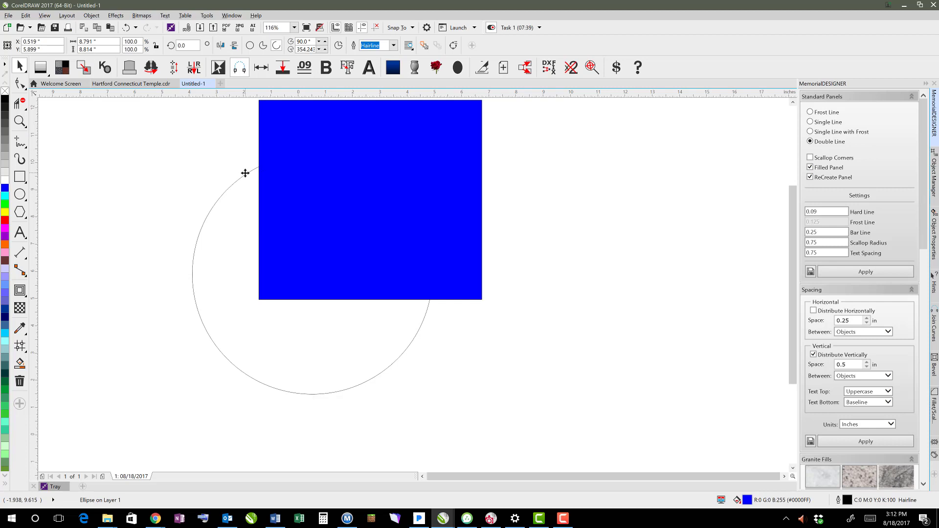
left_click(226, 127)
left_click(211, 139)
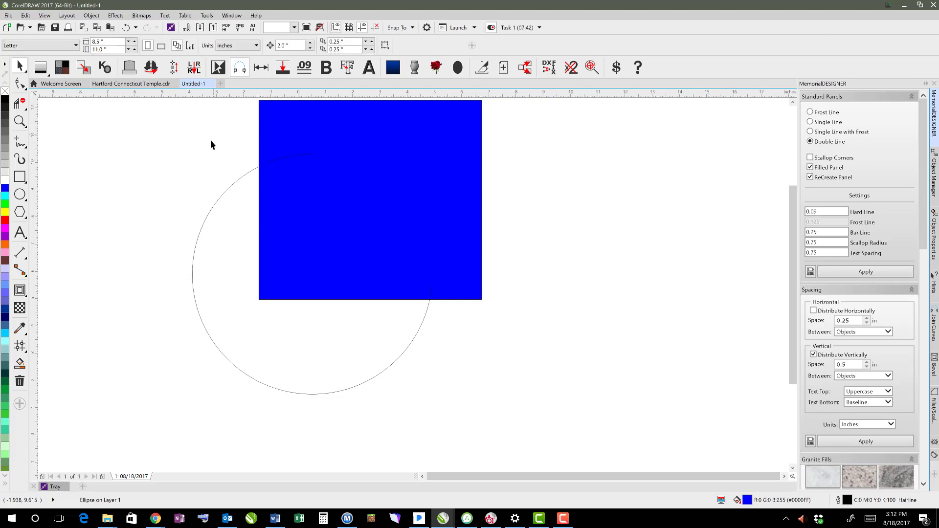
- Test selecting the open arc by its outline and the blue rectangle through the arc's unfilled interior
left_click(246, 172)
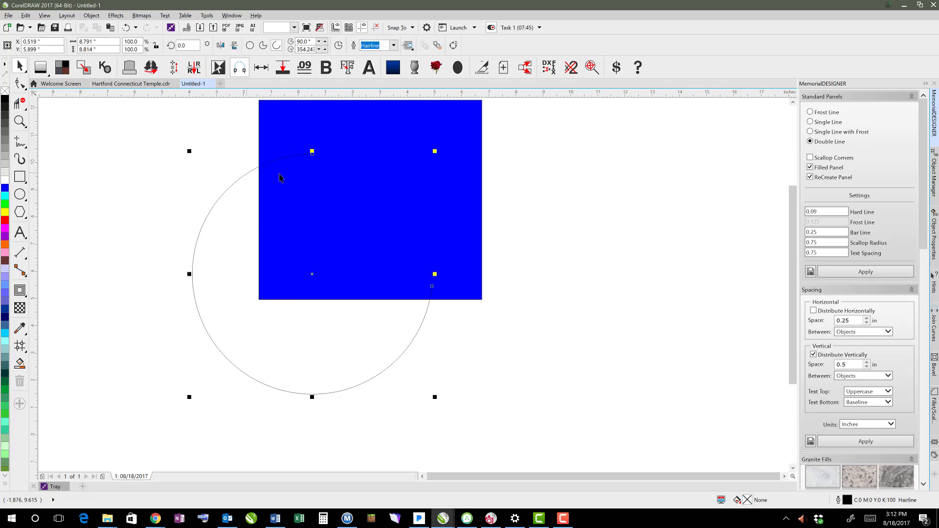
left_click(287, 288)
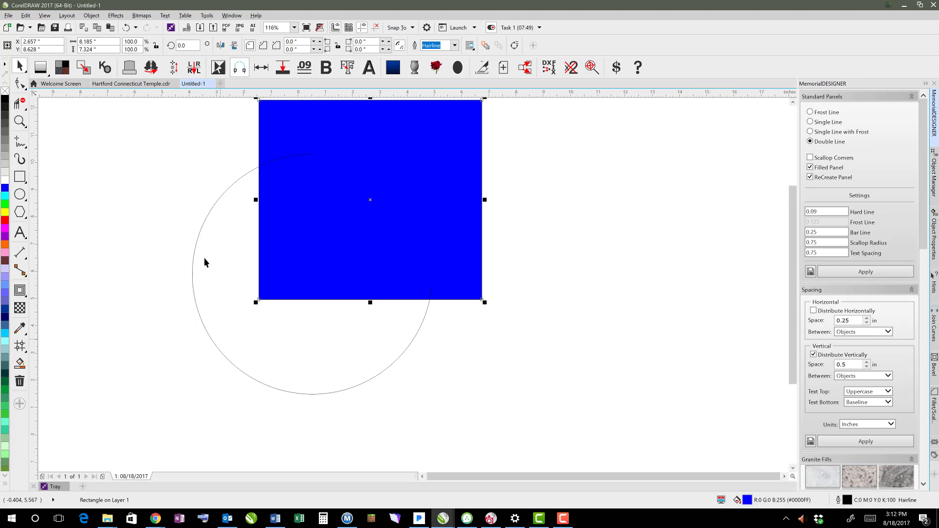
- Turn on Treat all objects as filled, and test moving the arc by its unfilled interior, undoing the move
left_click(227, 163)
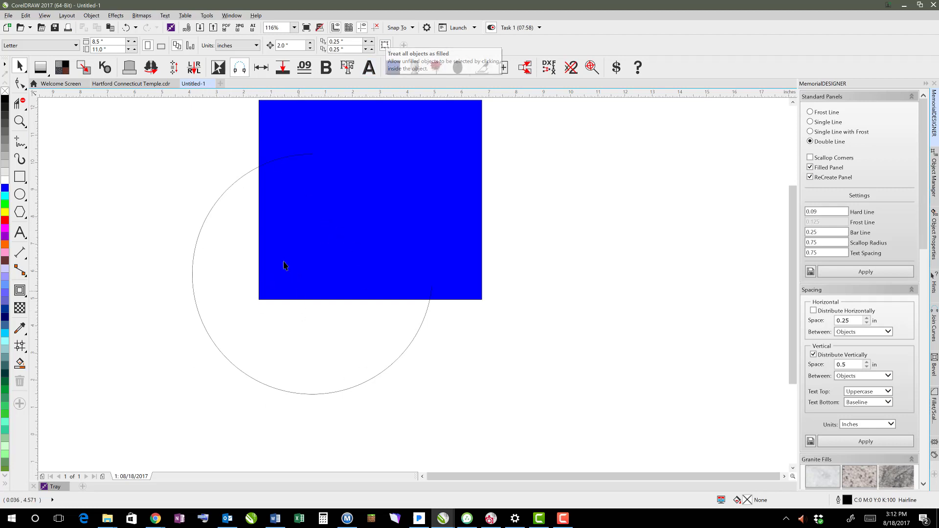
left_click(304, 266)
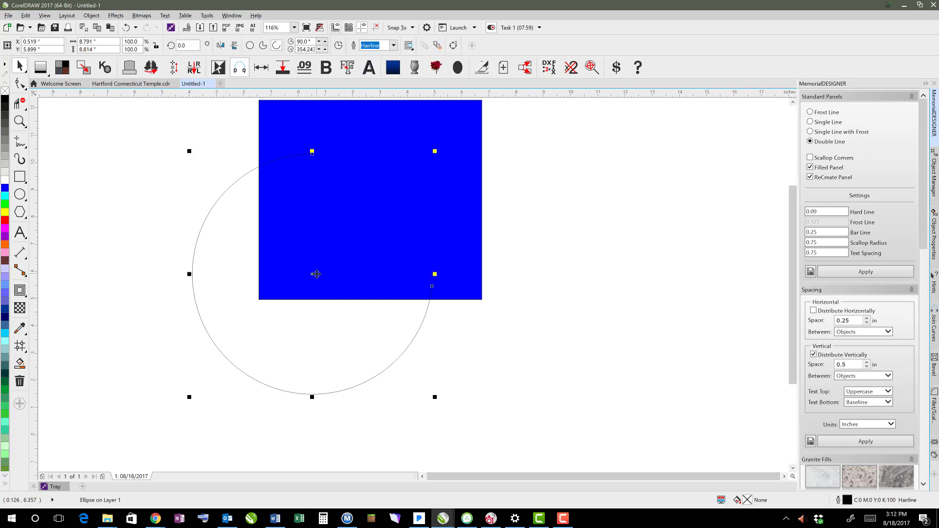
left_click_drag(316, 274, 238, 335)
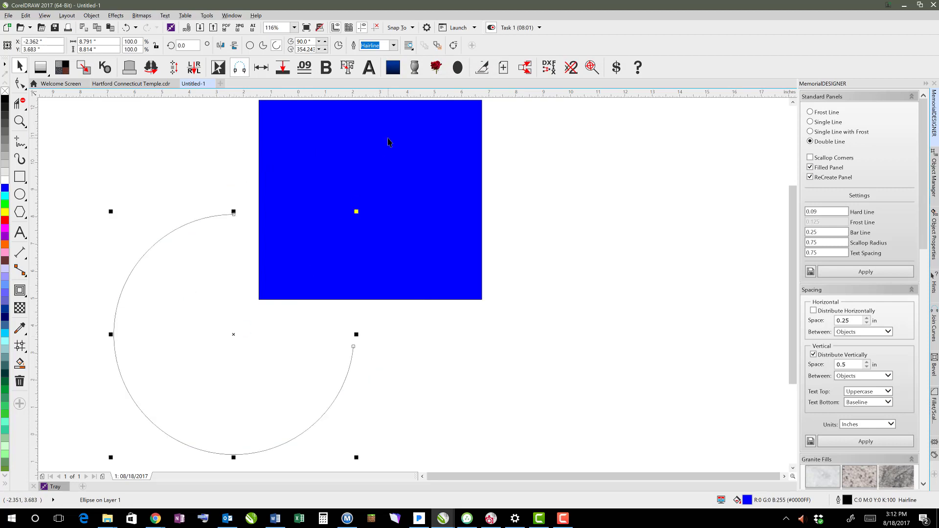
key("ctrl+z")
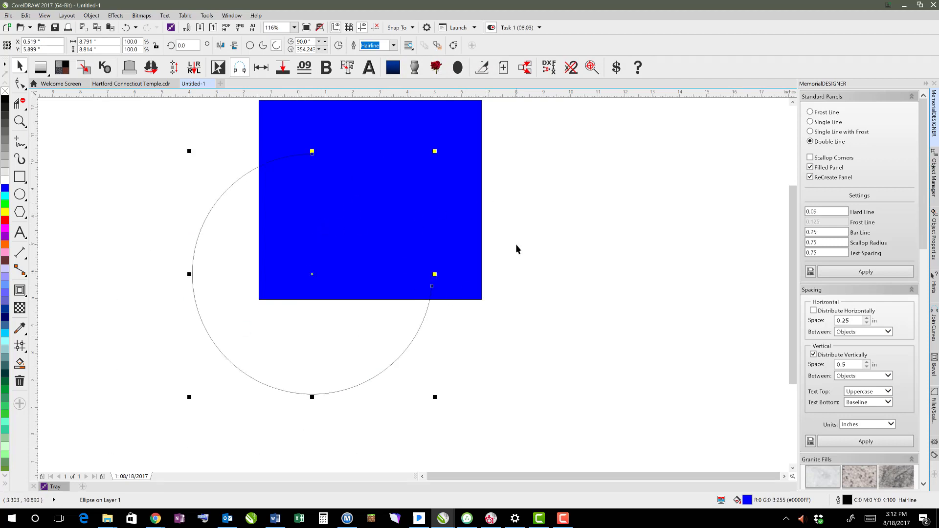
- Test selecting the blue rectangle in the areas outside the arc, and clear the selection
left_click(287, 131)
left_click(451, 126)
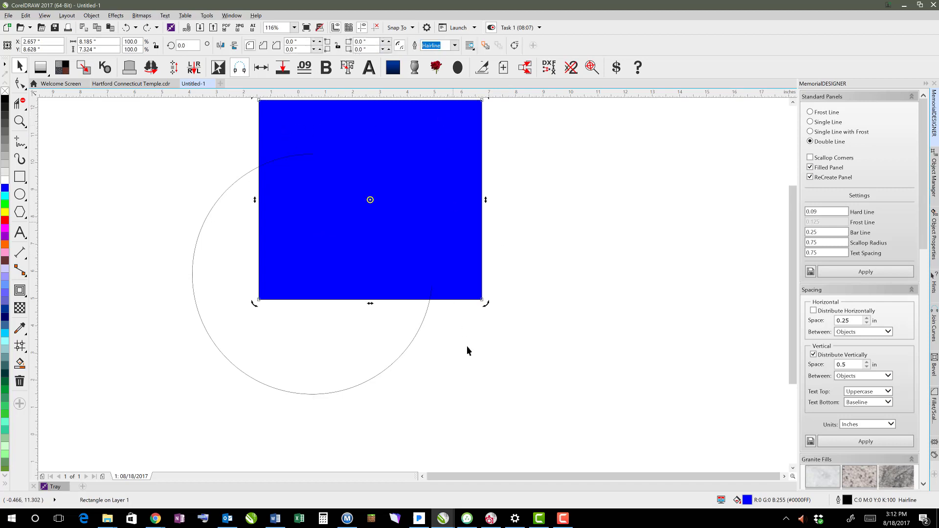
left_click(450, 322)
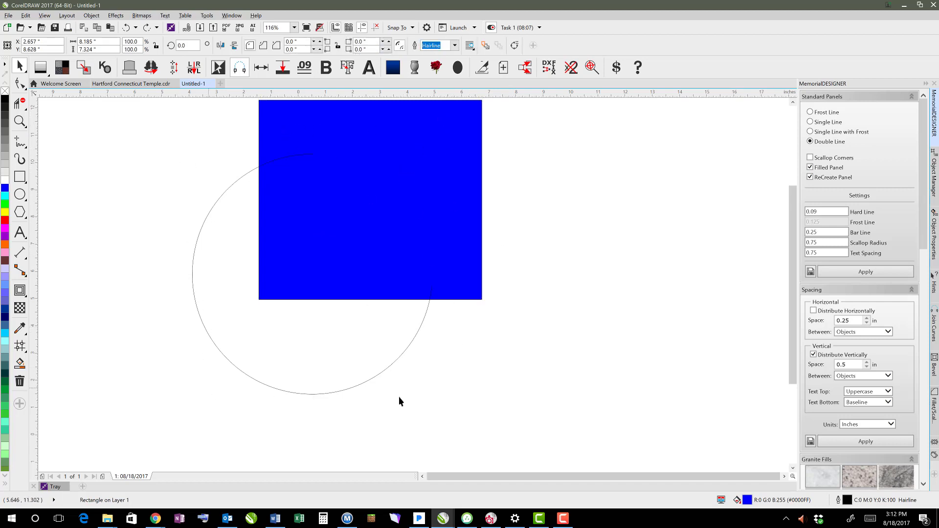